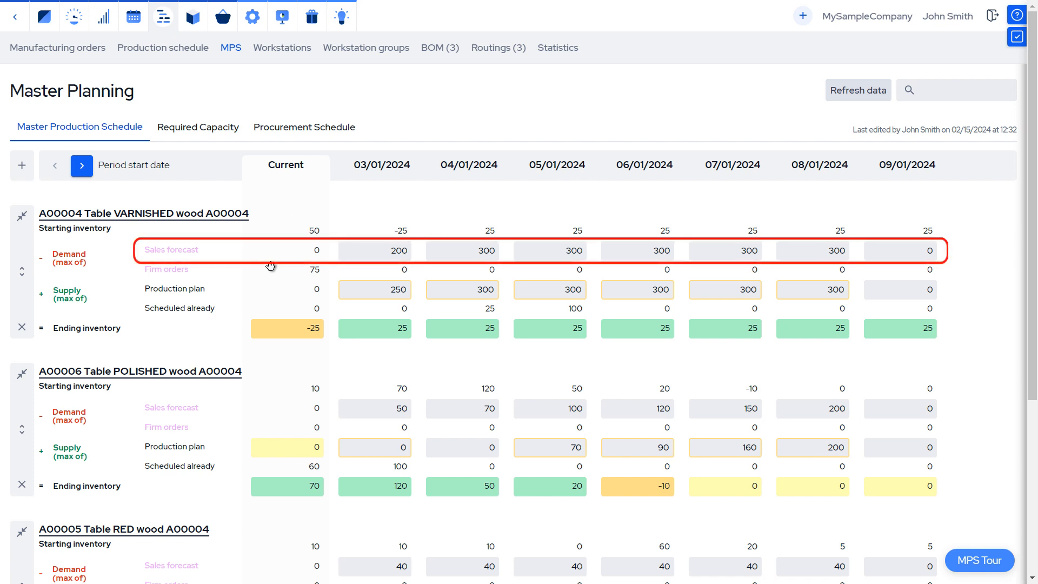
Step: Set the varnished table's 03/01/2024 sales forecast to 230 and its production plan for that period to 280
double_click(411, 253)
text(230)
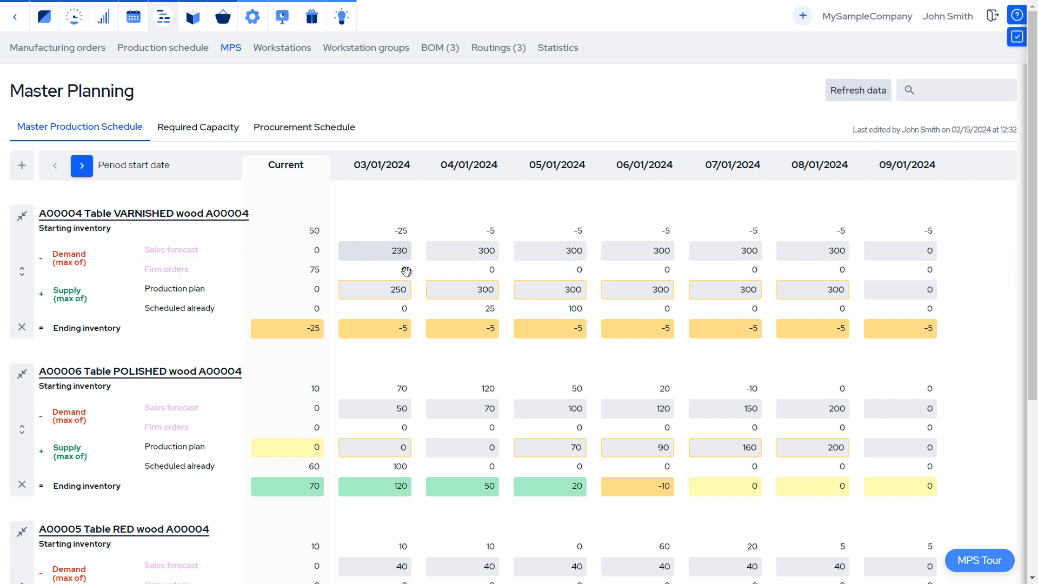
click(389, 292)
drag(389, 292, 413, 292)
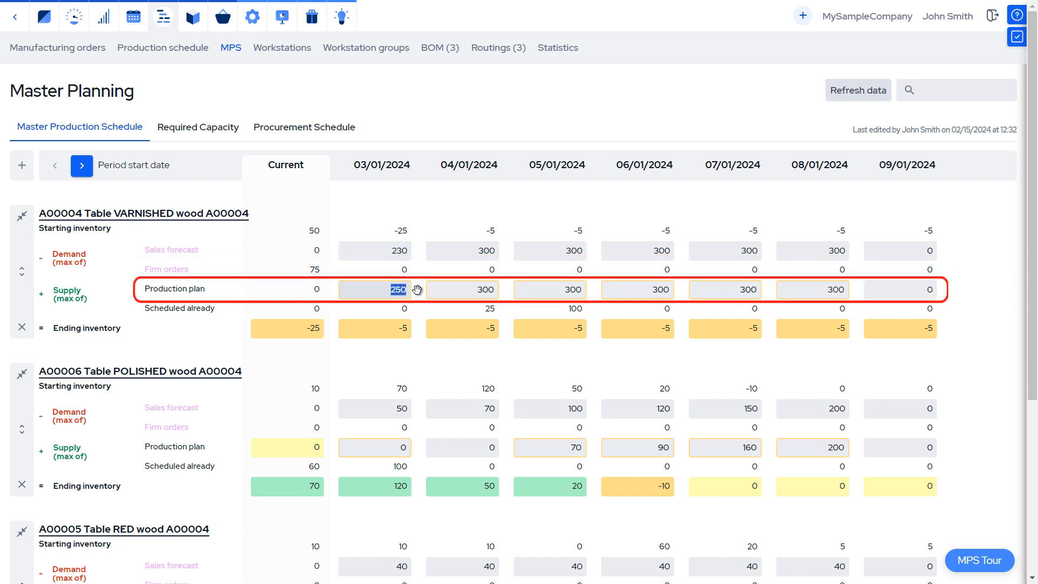
text(280)
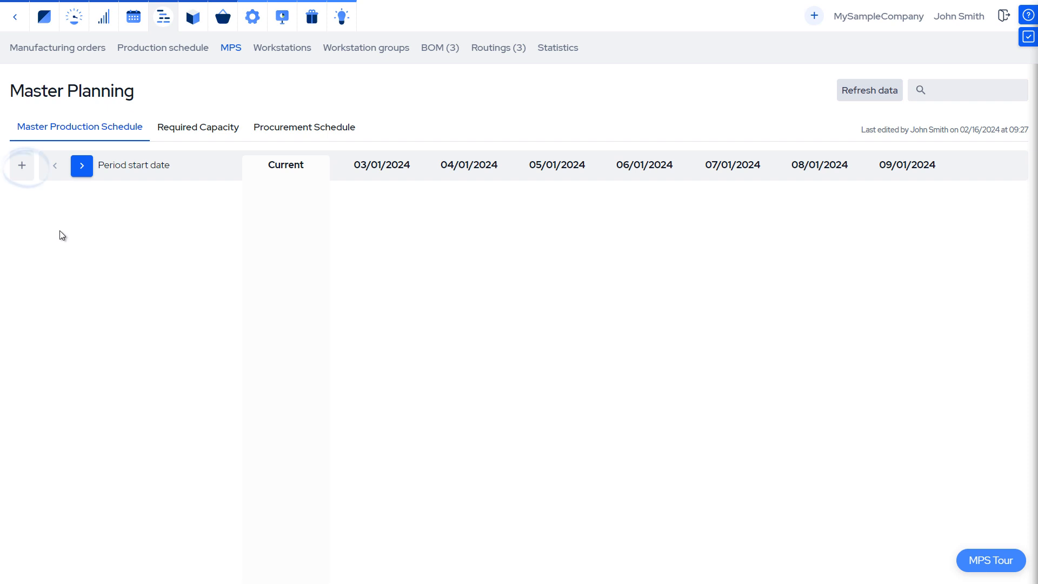
Step: Add product A00004 Table VARNISHED wood from product group AG00002 Products to the MPS table
click(19, 168)
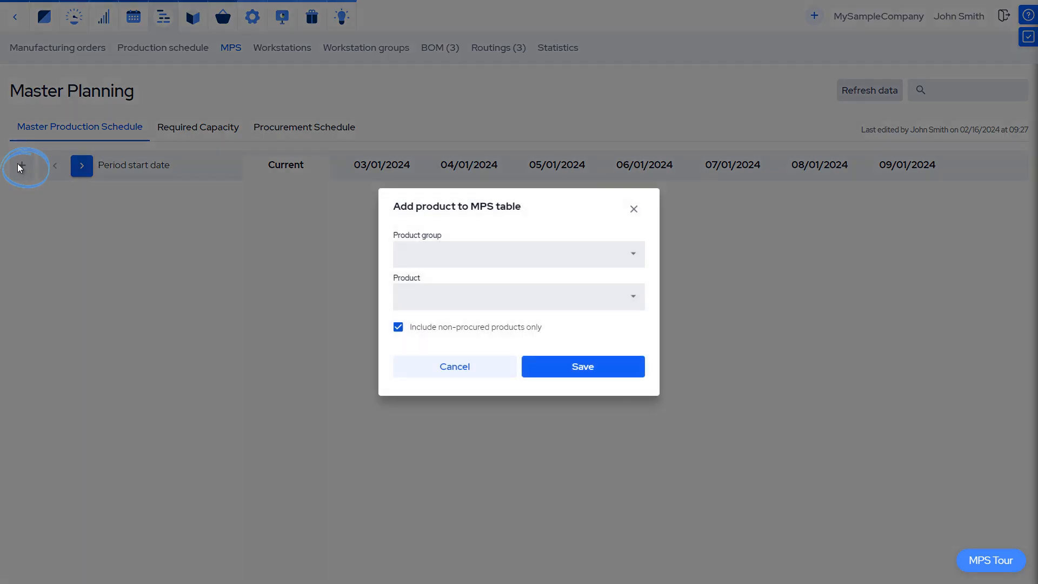
click(637, 259)
click(618, 307)
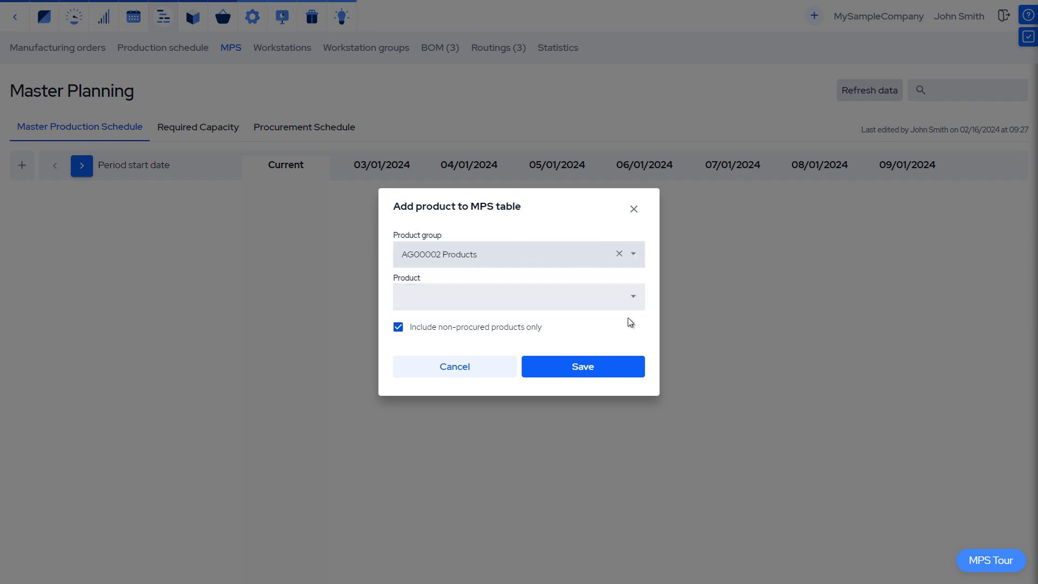
click(631, 303)
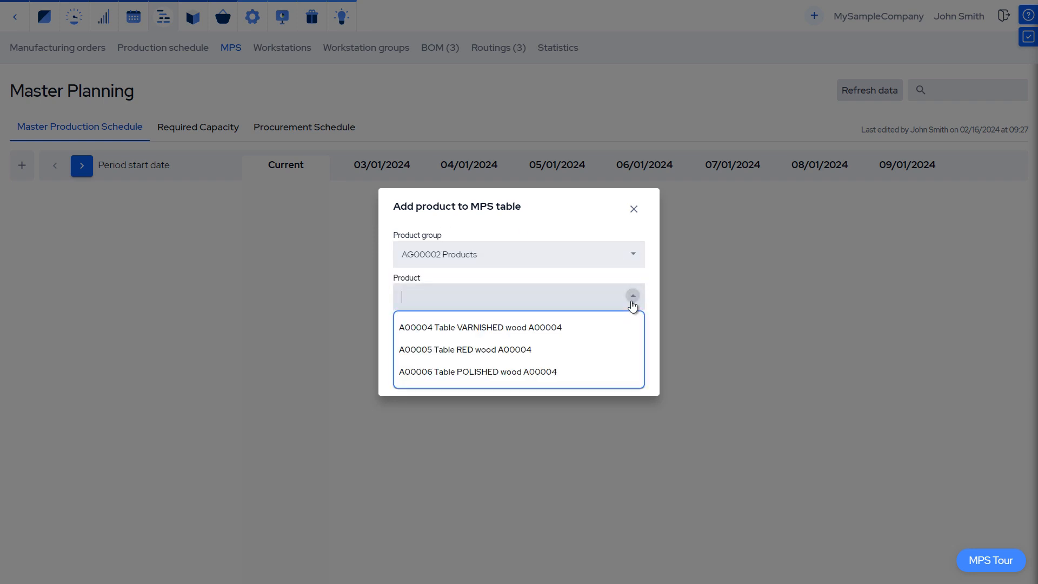
click(603, 329)
click(580, 368)
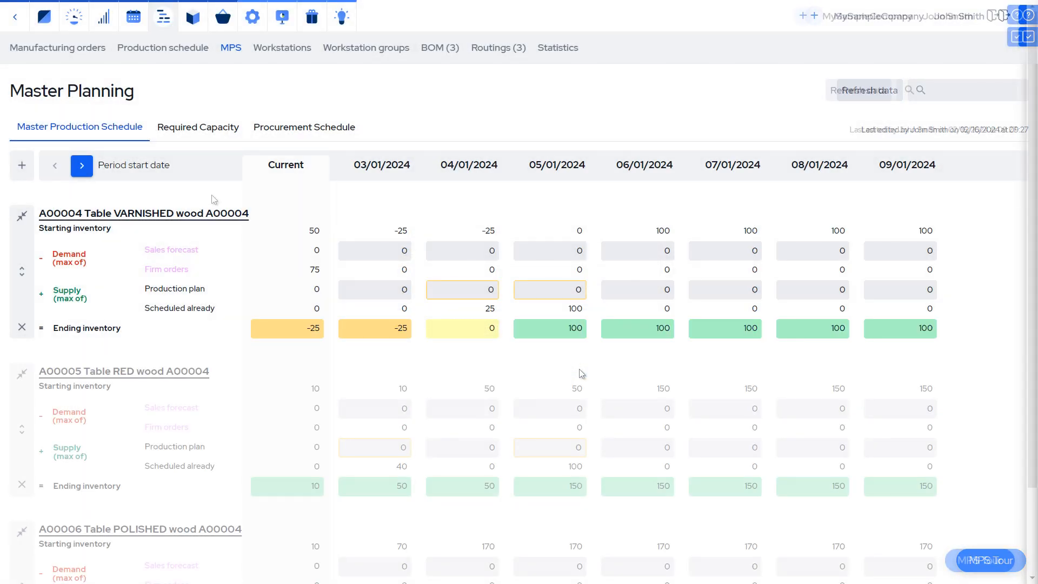
Step: Move A00004 Table VARNISHED wood below A00005 Table RED wood and collapse all three product sections
drag(202, 221, 189, 342)
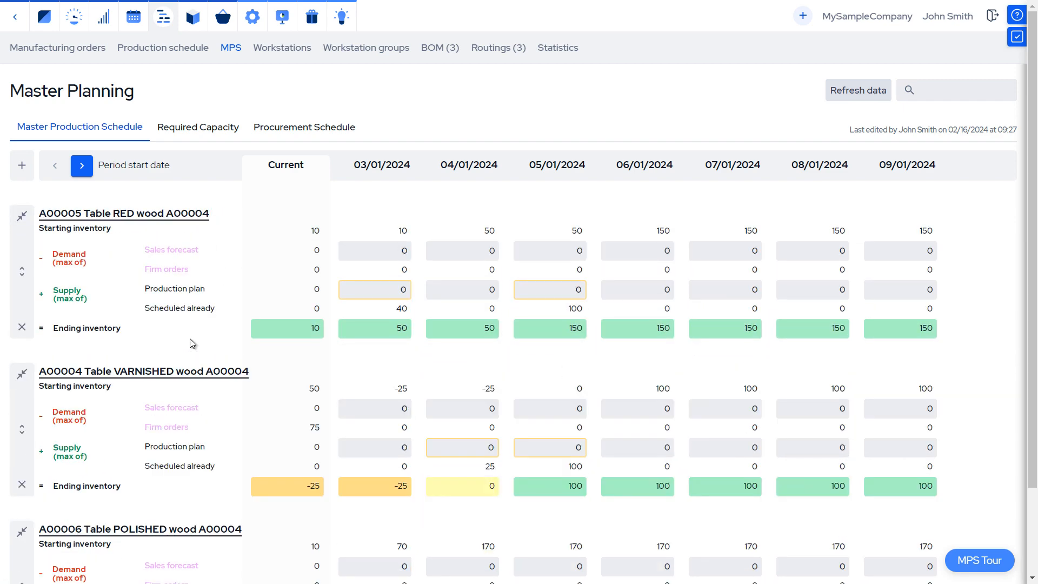
click(22, 216)
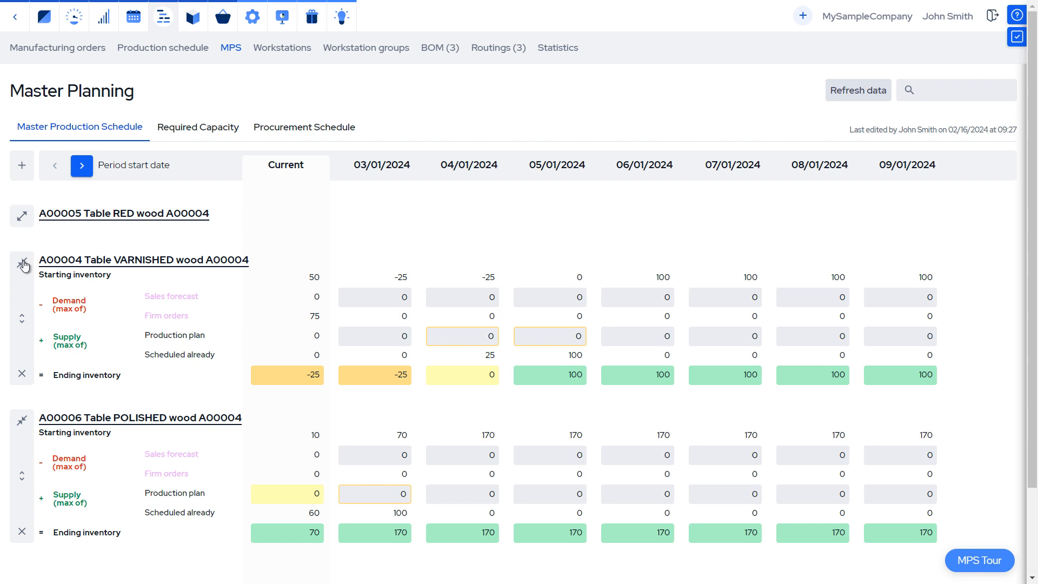
click(23, 265)
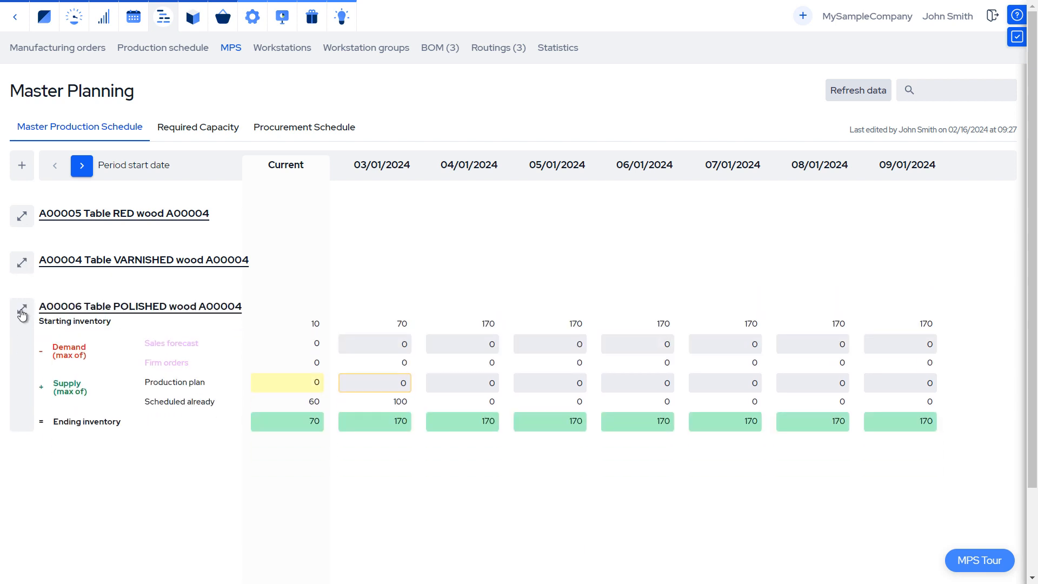
click(22, 311)
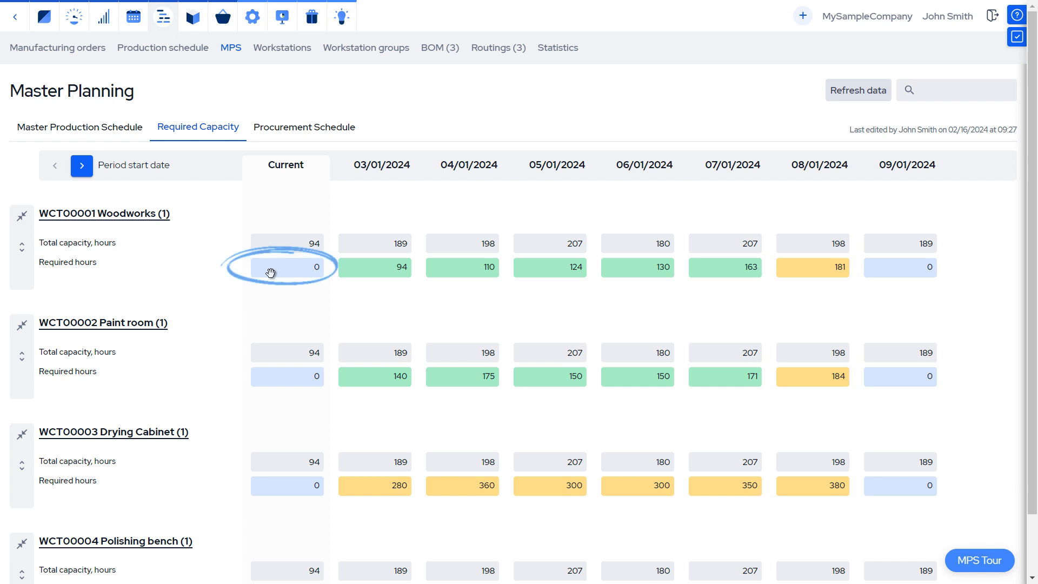
Step: Set the Woodworks group's total capacity for 08/01/2024 to 396 hours in the required capacity plan
drag(822, 248, 847, 242)
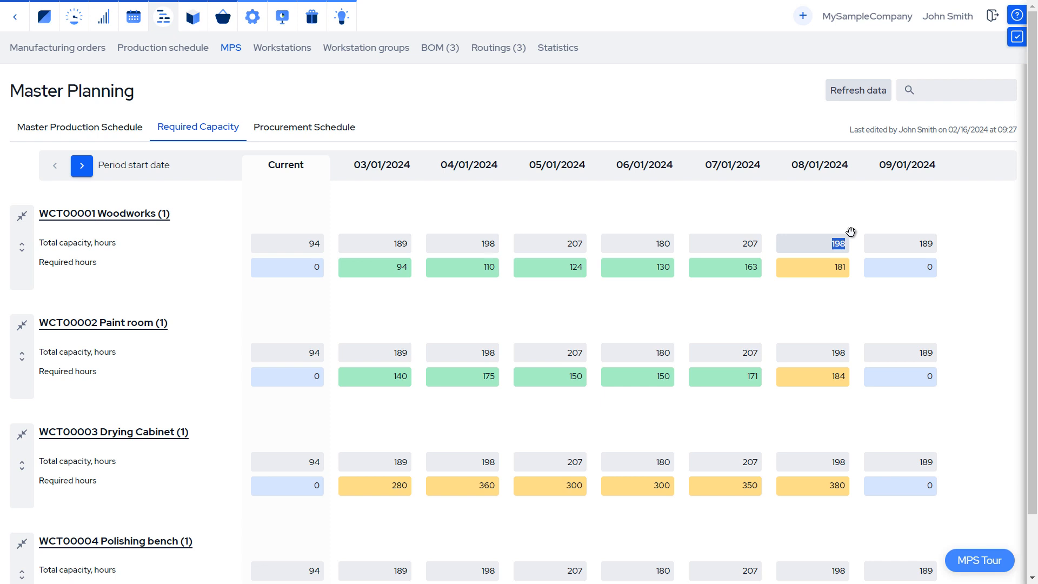
text(396)
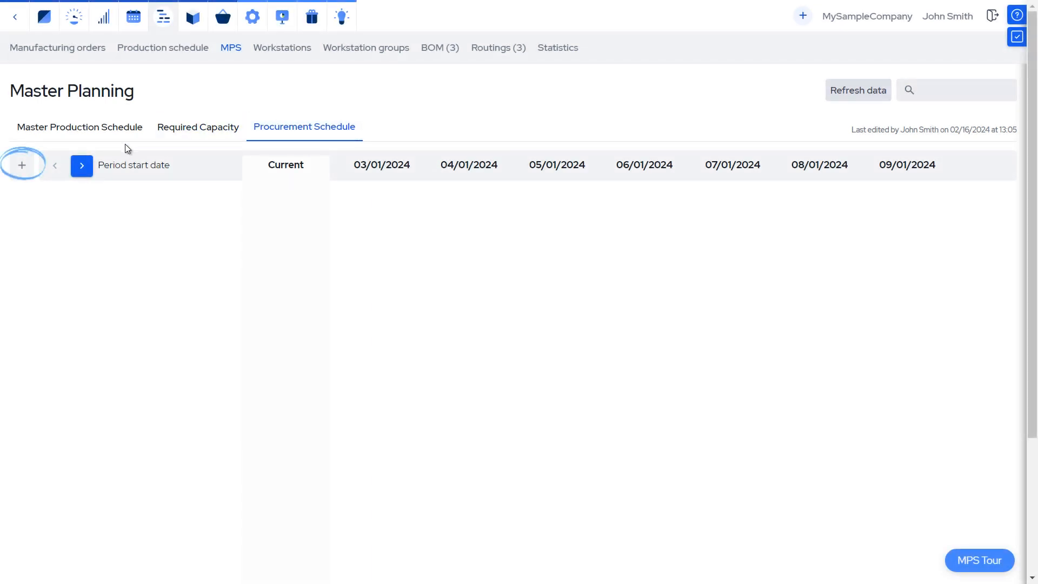
Step: Add all items of the Parts product group to the Procurement Schedule
click(23, 168)
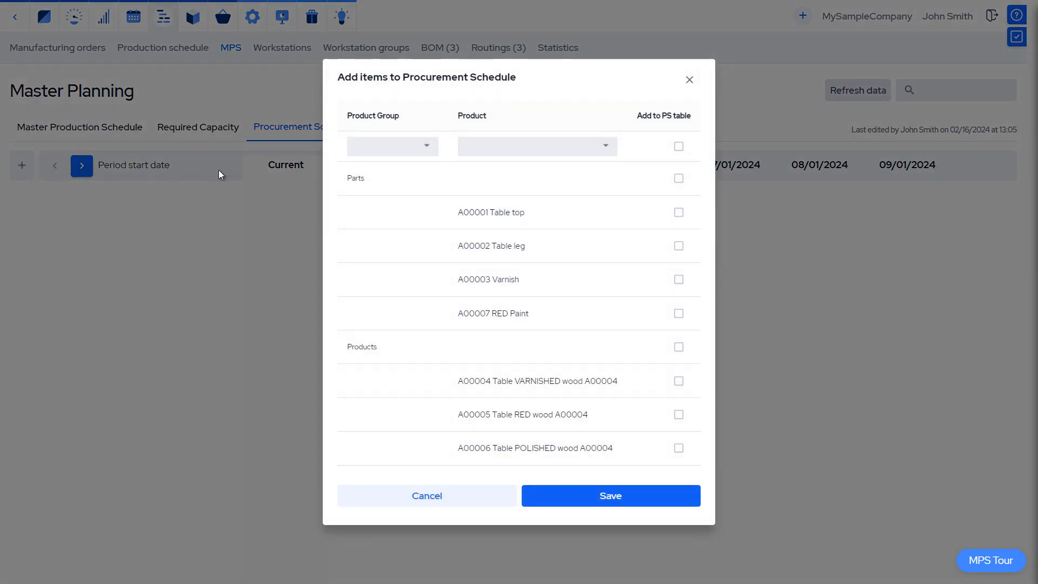
click(679, 178)
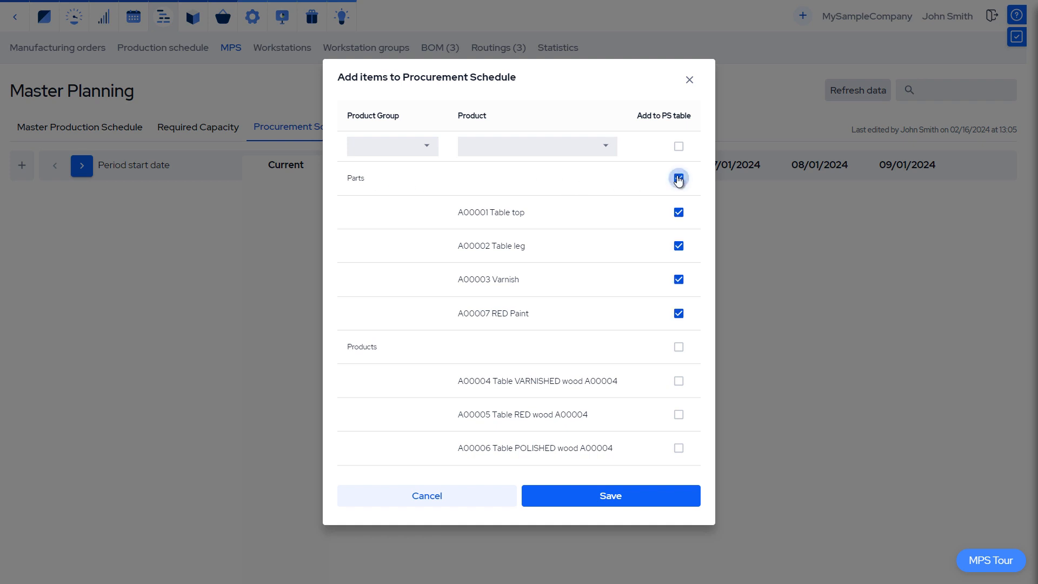
click(639, 503)
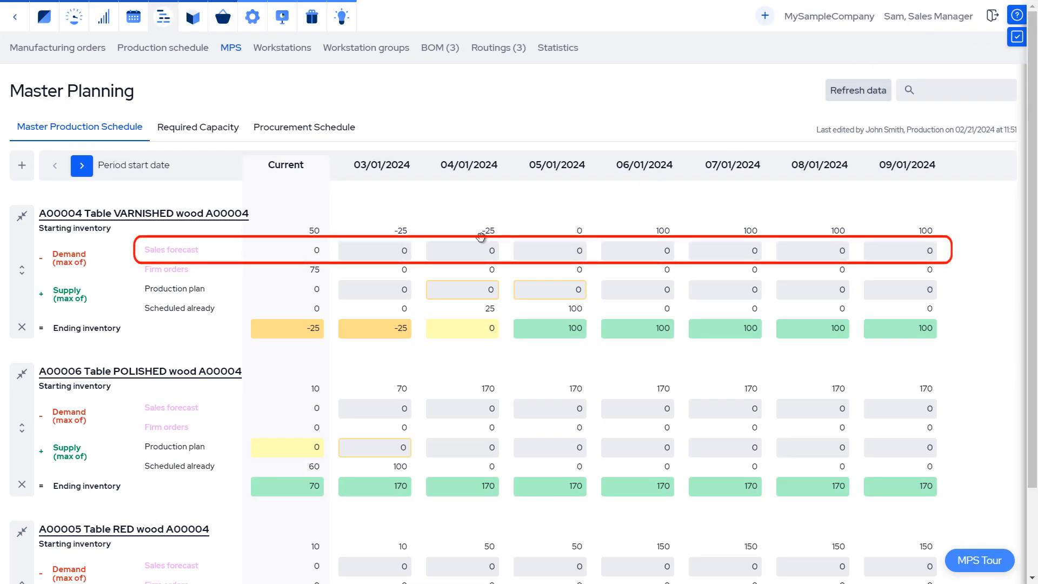
Step: Set the varnished table's sales forecast for 03/01/2024 to 170 in the Master Production Schedule
click(412, 254)
text(170)
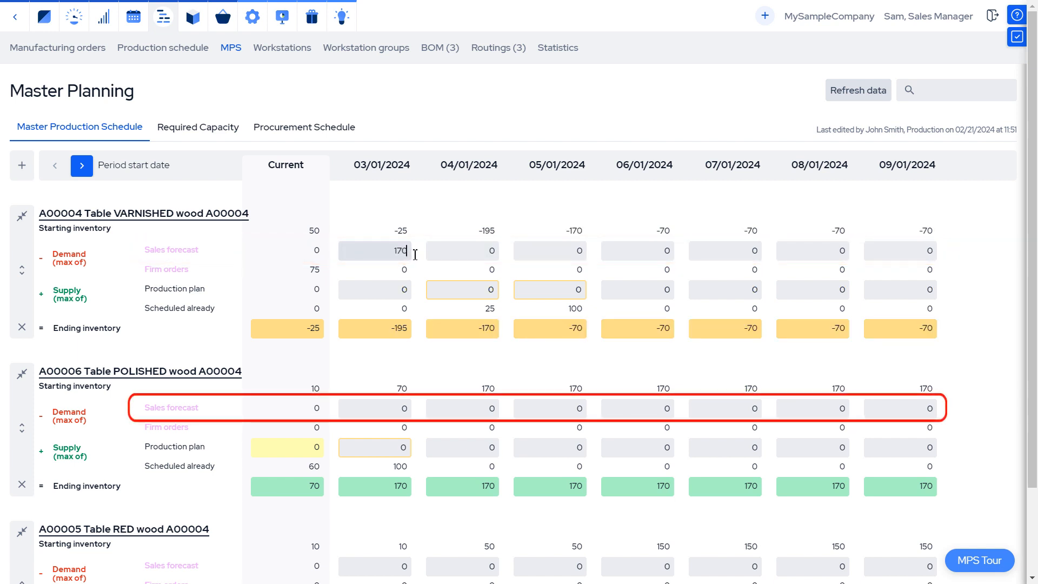
click(462, 246)
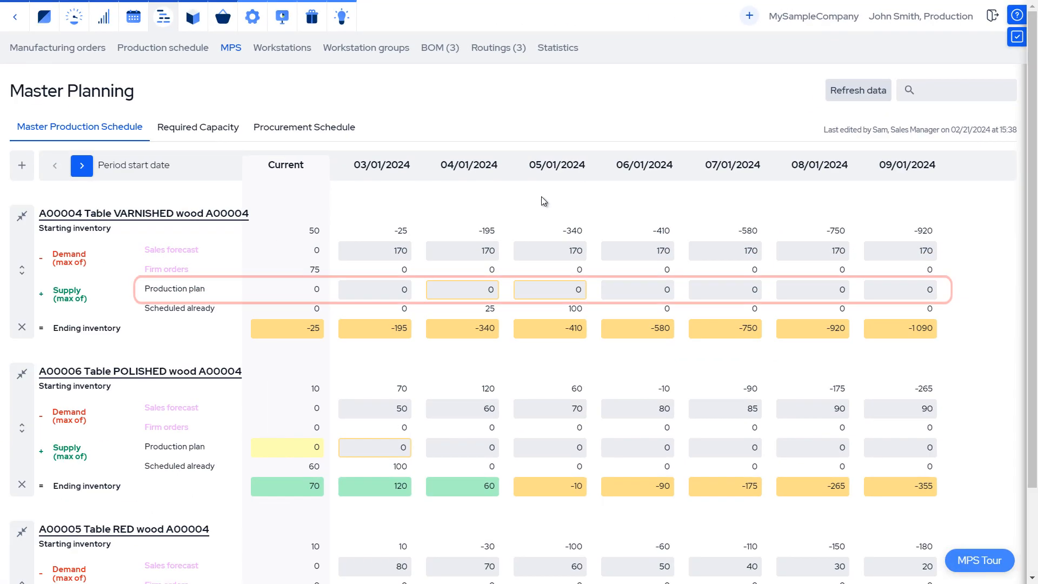
Step: Set the varnished table's production plan to 195 for 03/01/2024 and 180 for 04/01/2024
click(23, 456)
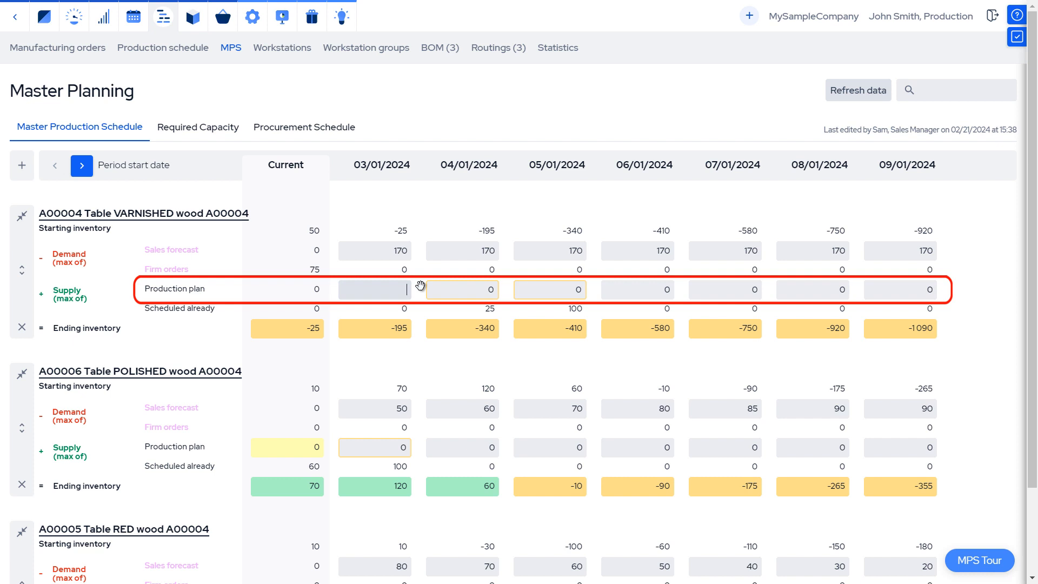
text(195)
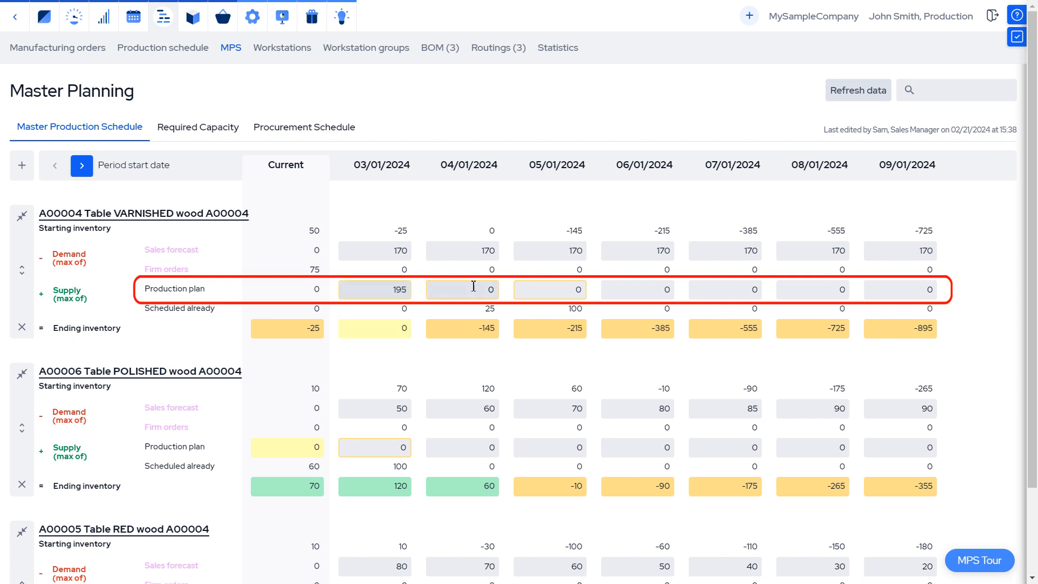
click(475, 286)
text(180)
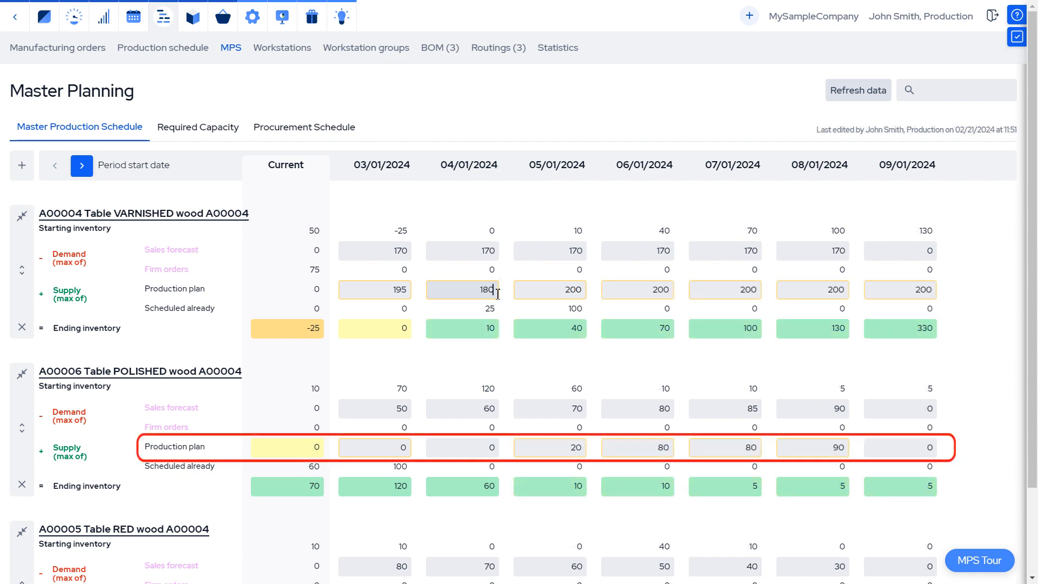
Step: Set the Drying Cabinet's total capacity for 03/01/2024 to 378 hours in the required capacity plan
click(188, 130)
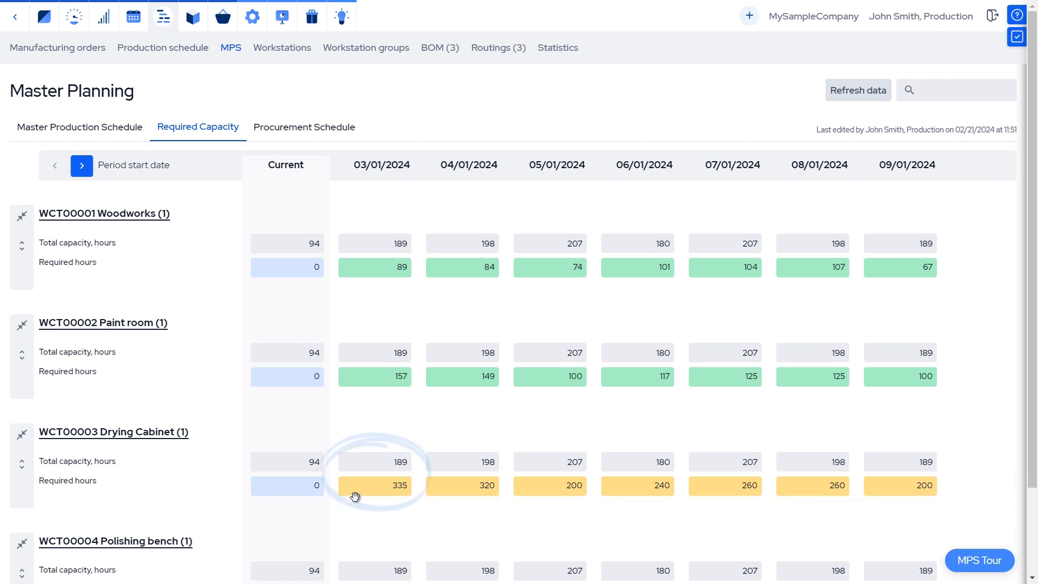
drag(377, 462, 433, 458)
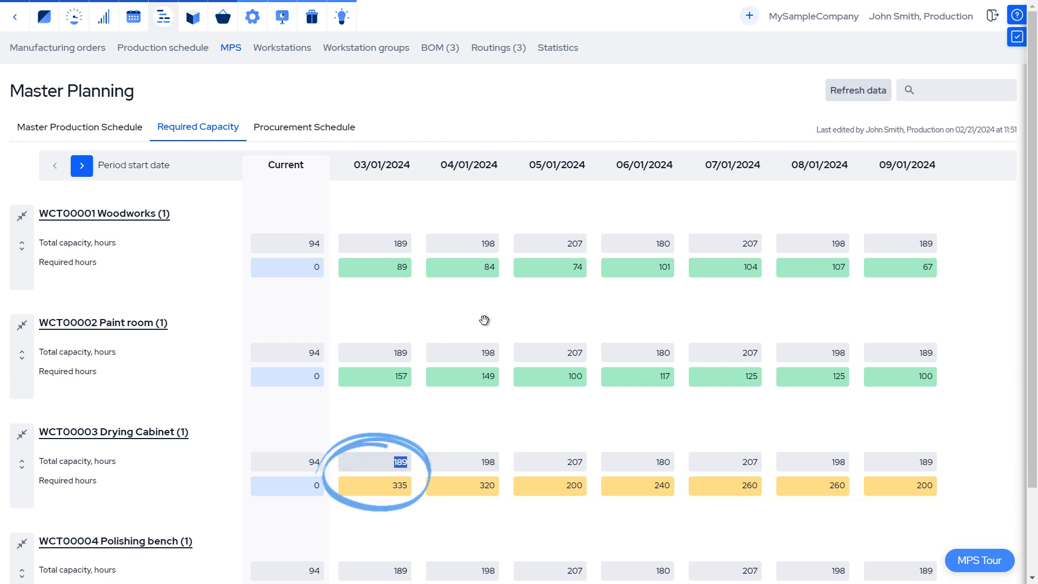
text(378)
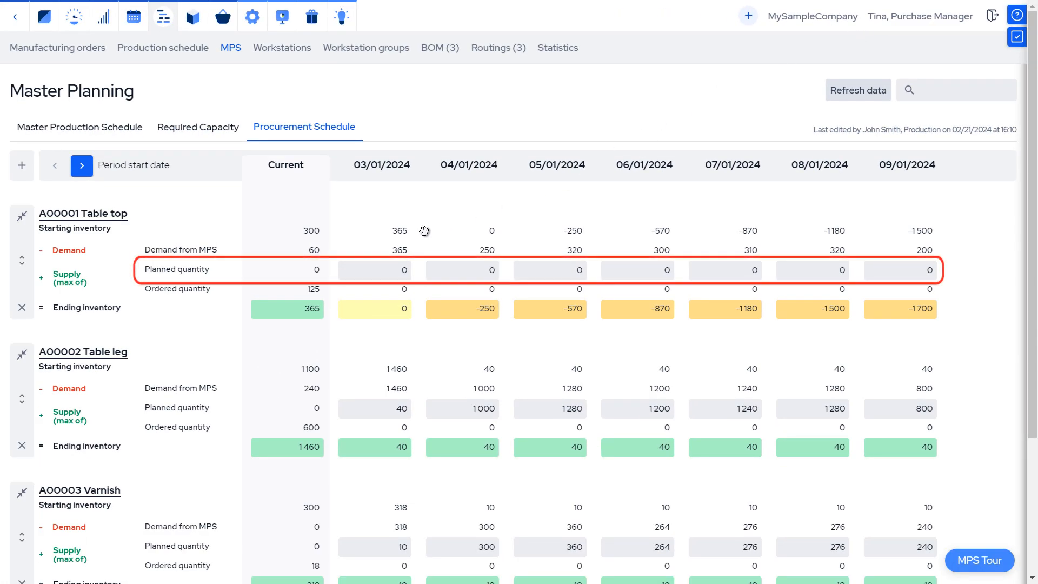
Step: Set the planned quantity of A00001 Table top to 10 for 03/01/2024 and 200 for 04/01/2024
click(399, 270)
text(10)
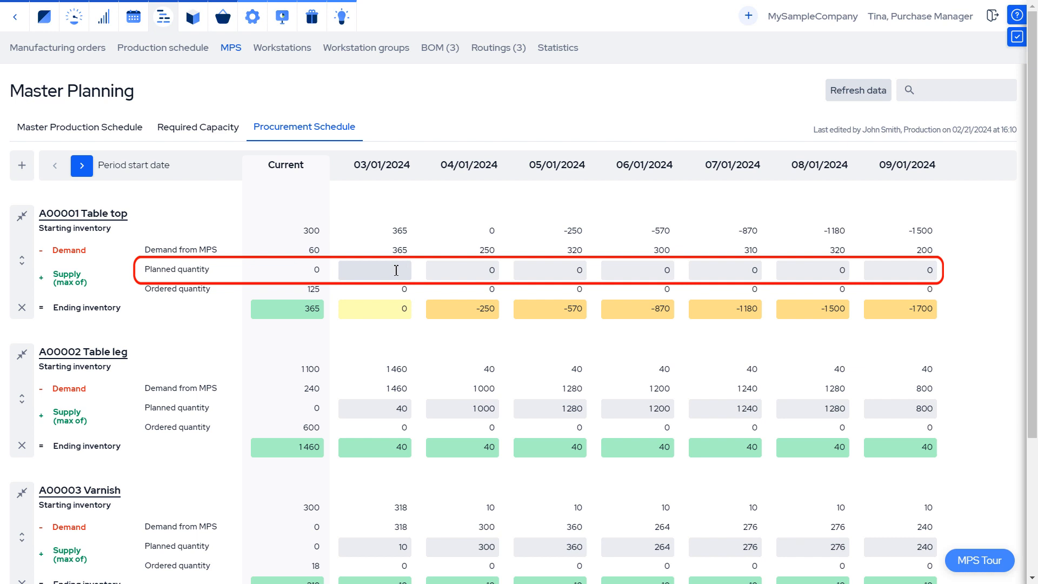
key(Tab)
key(BackSpace)
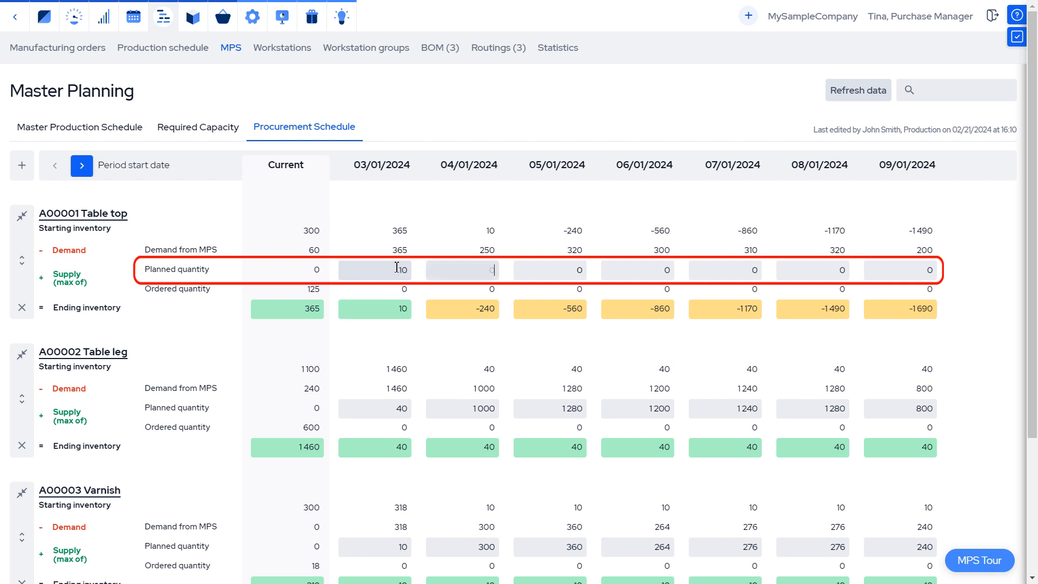
text(200)
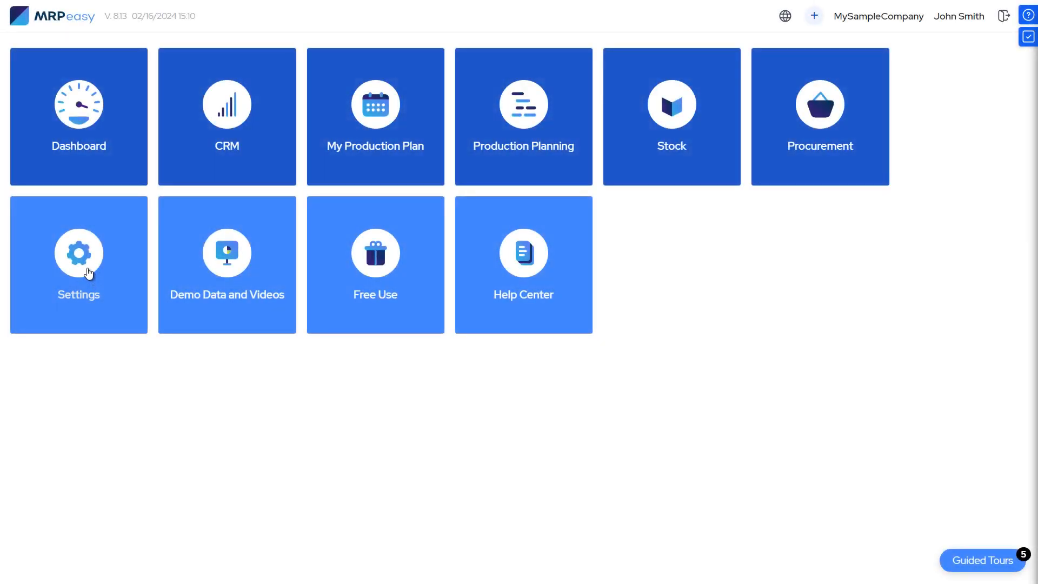
Step: Enable Master Production Schedule in the enterprise functions of the system settings, with Month as the timescale period
click(89, 273)
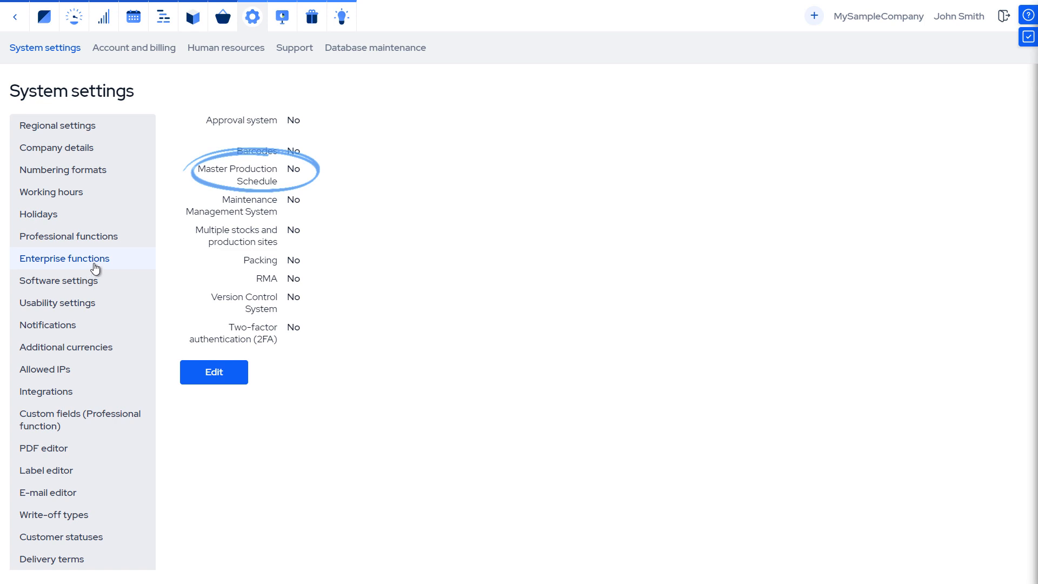
click(213, 371)
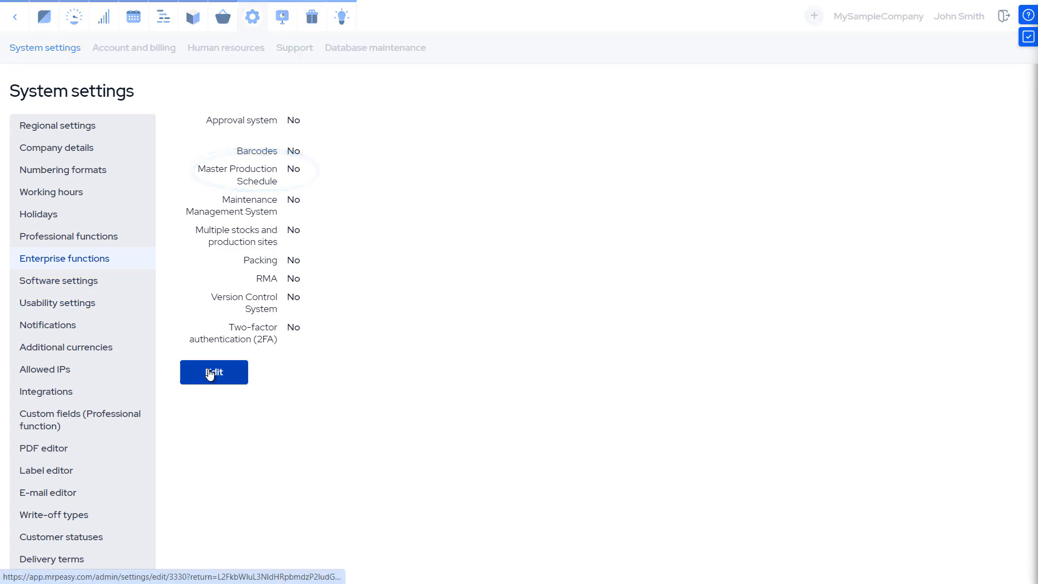
click(310, 239)
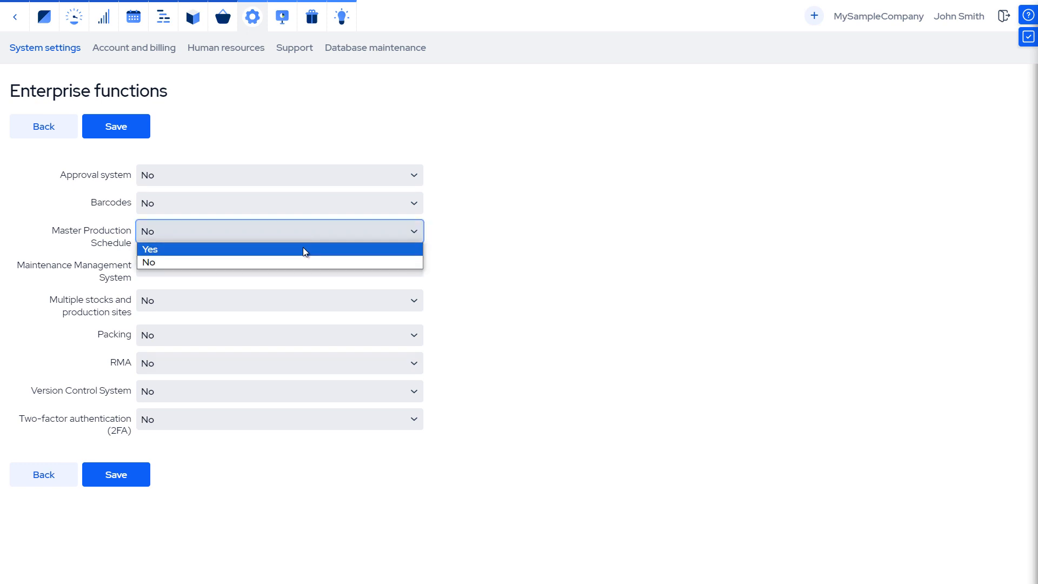
click(303, 248)
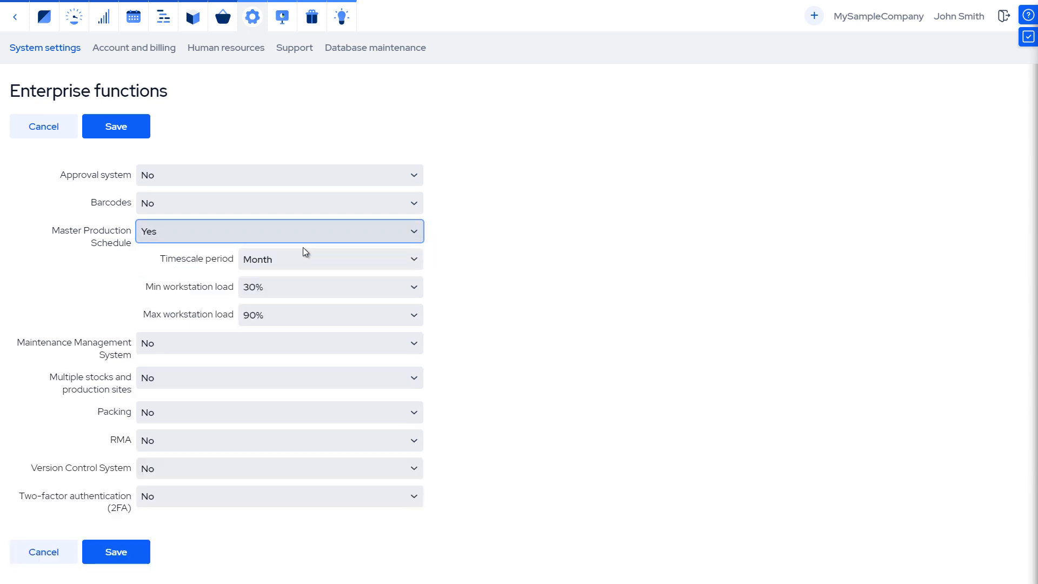
click(326, 267)
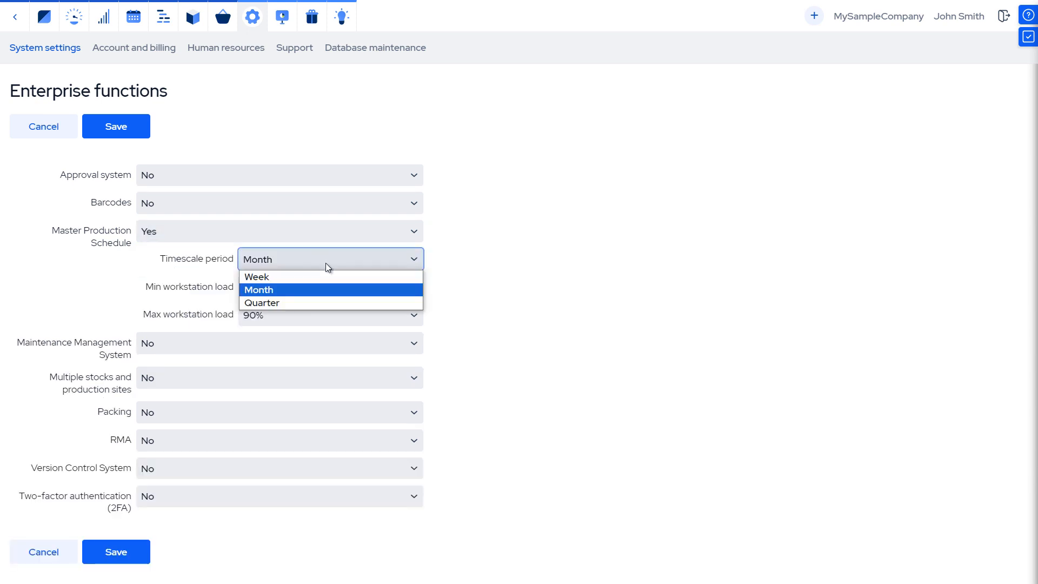
click(327, 294)
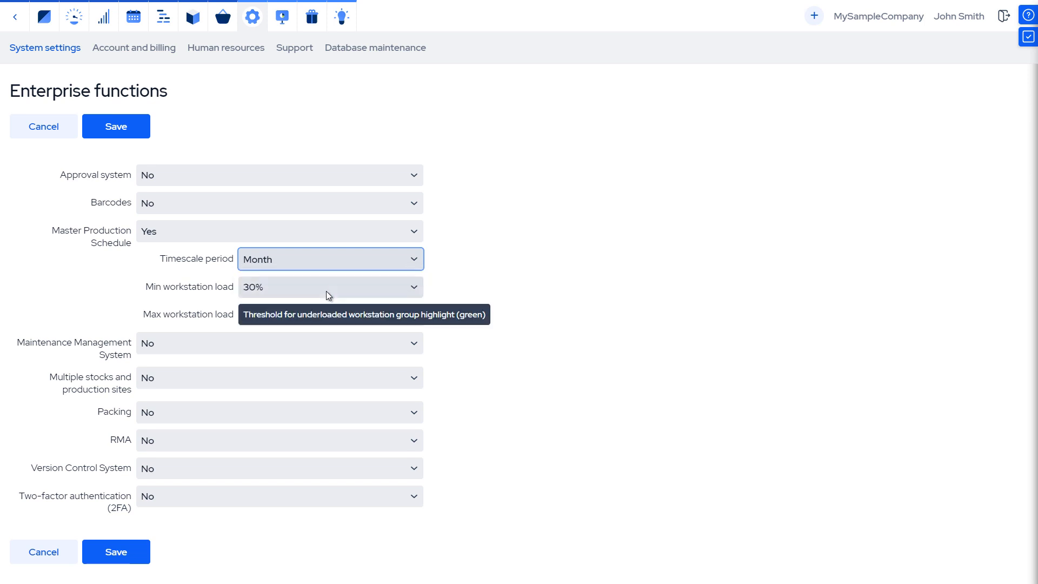